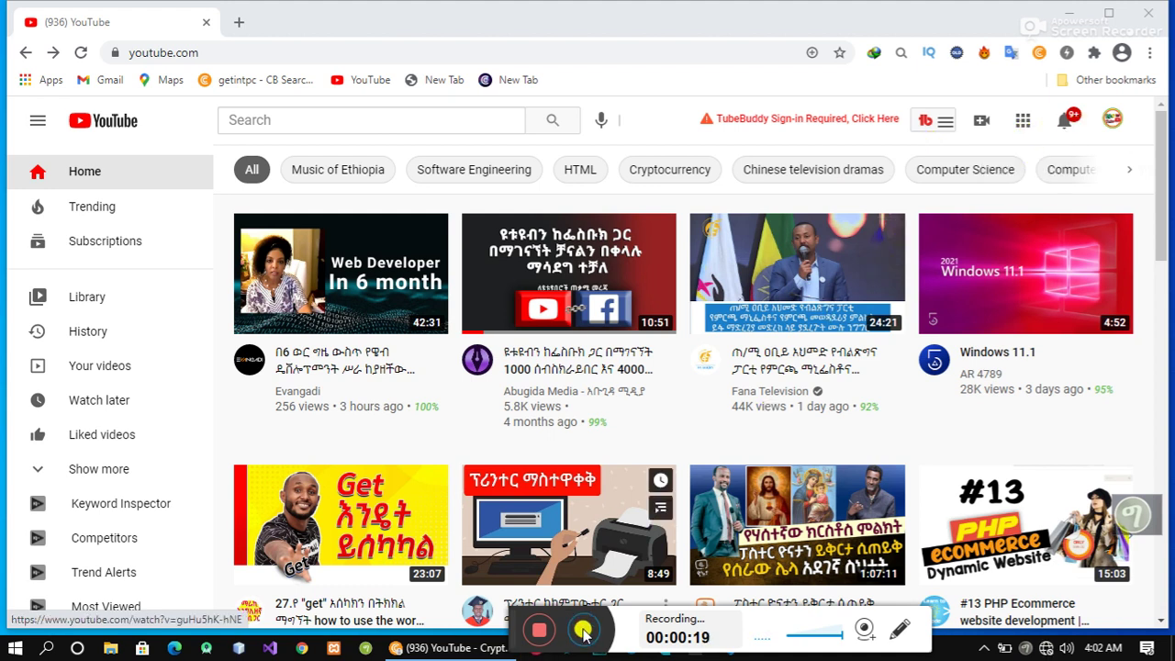
Go to YouTube Studio from the profile account menu
click(1111, 120)
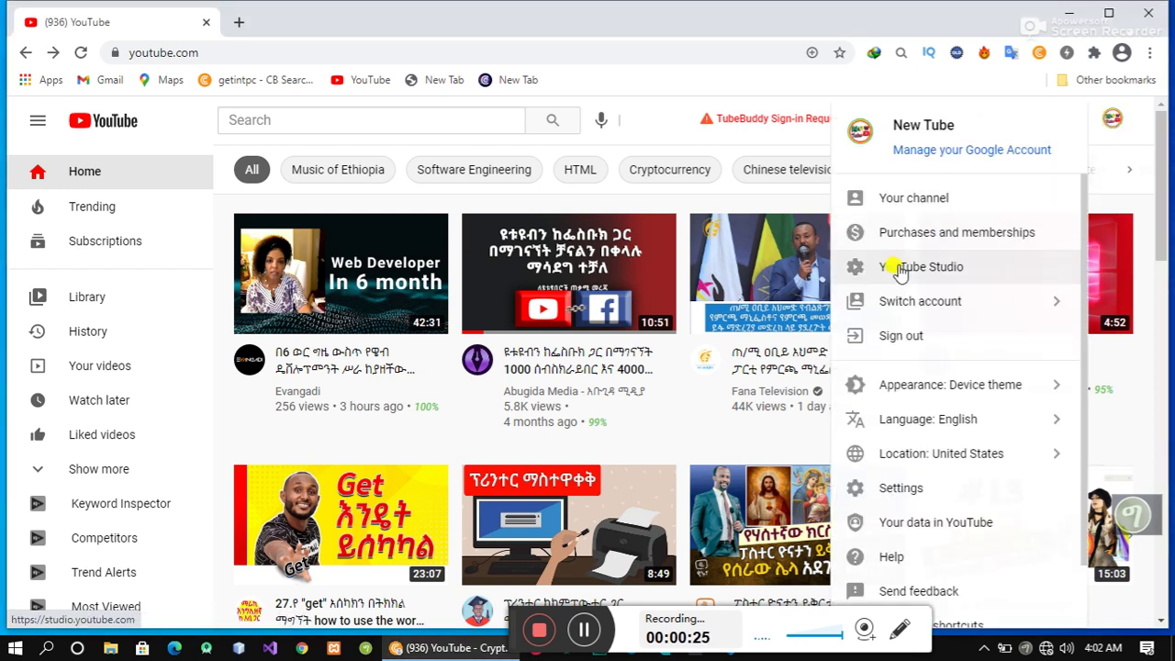
click(895, 269)
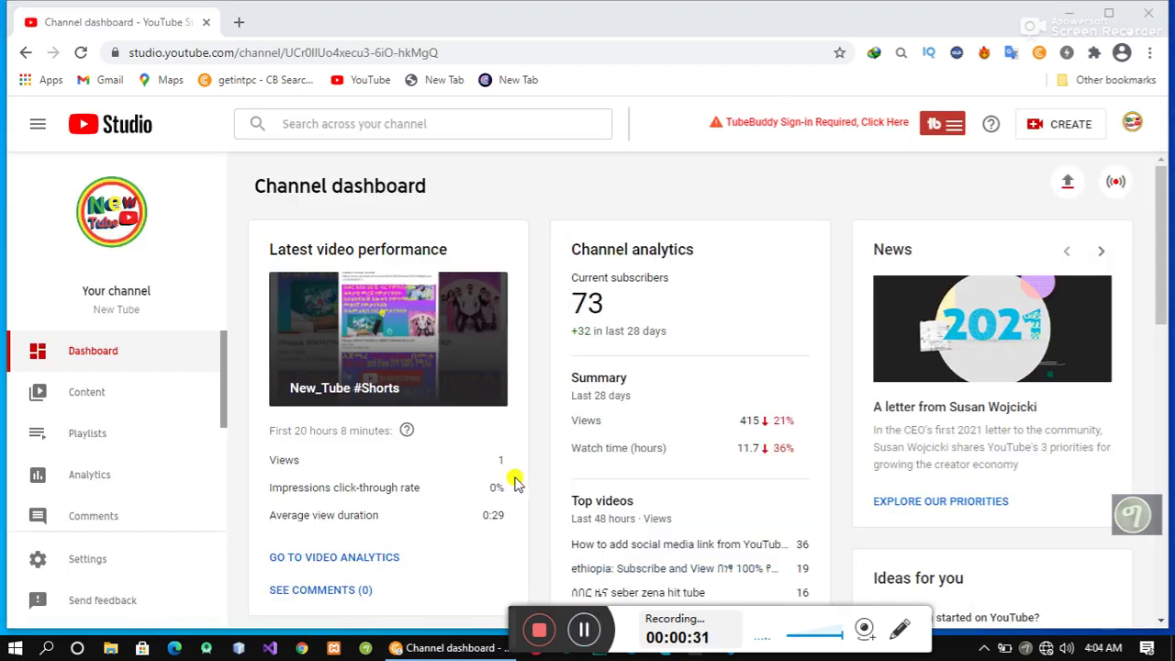
Show the channel's Playlists page and start a new playlist form
click(82, 436)
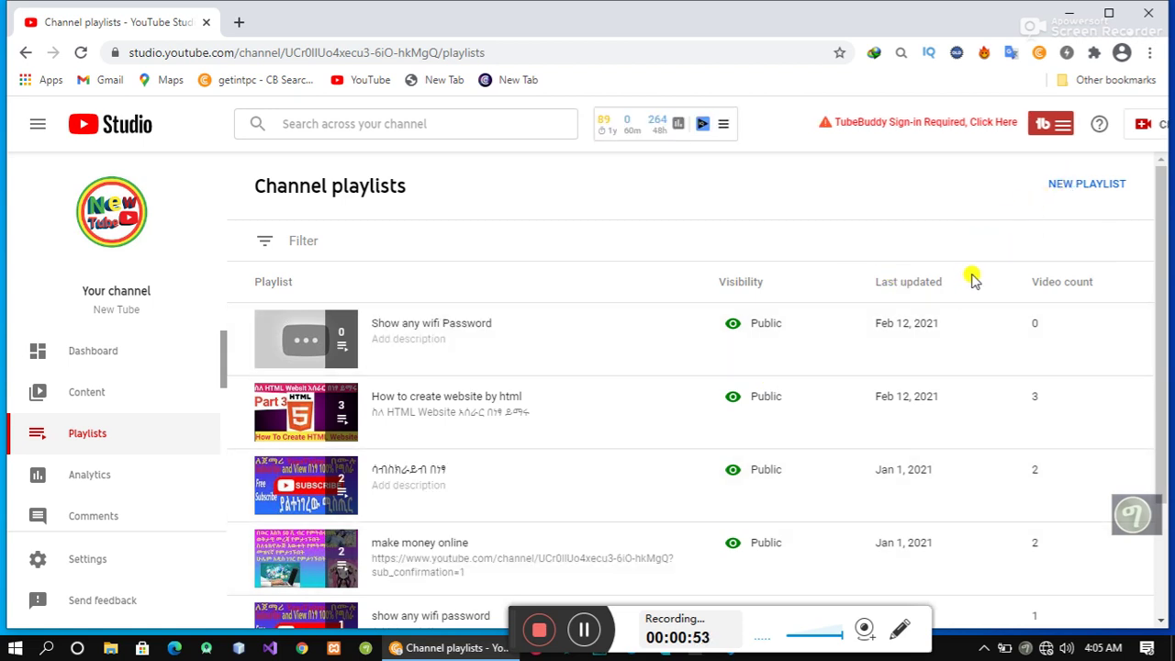
click(1063, 188)
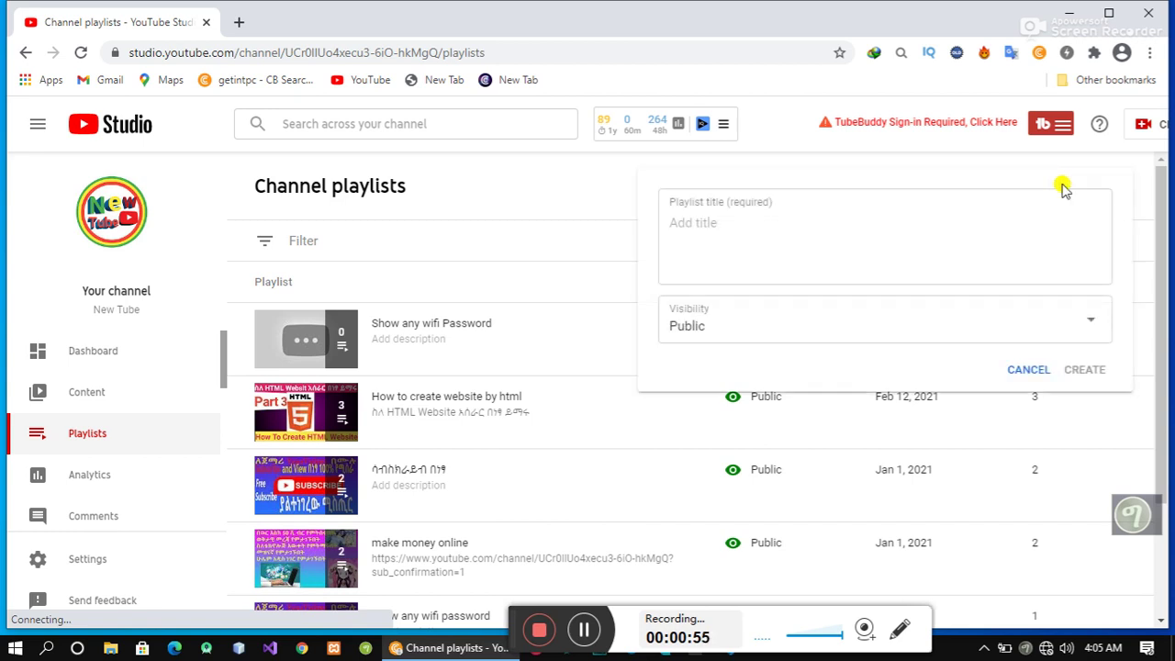
Create a Public playlist titled 'ethiopian news'
click(698, 224)
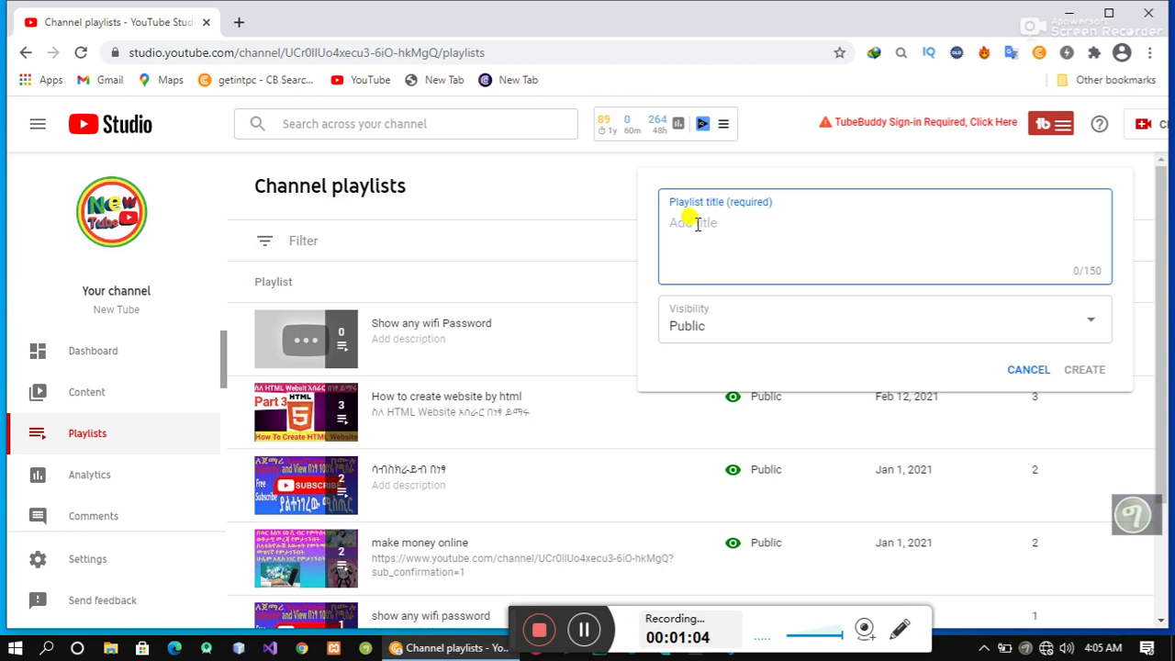
text(ethiopian news)
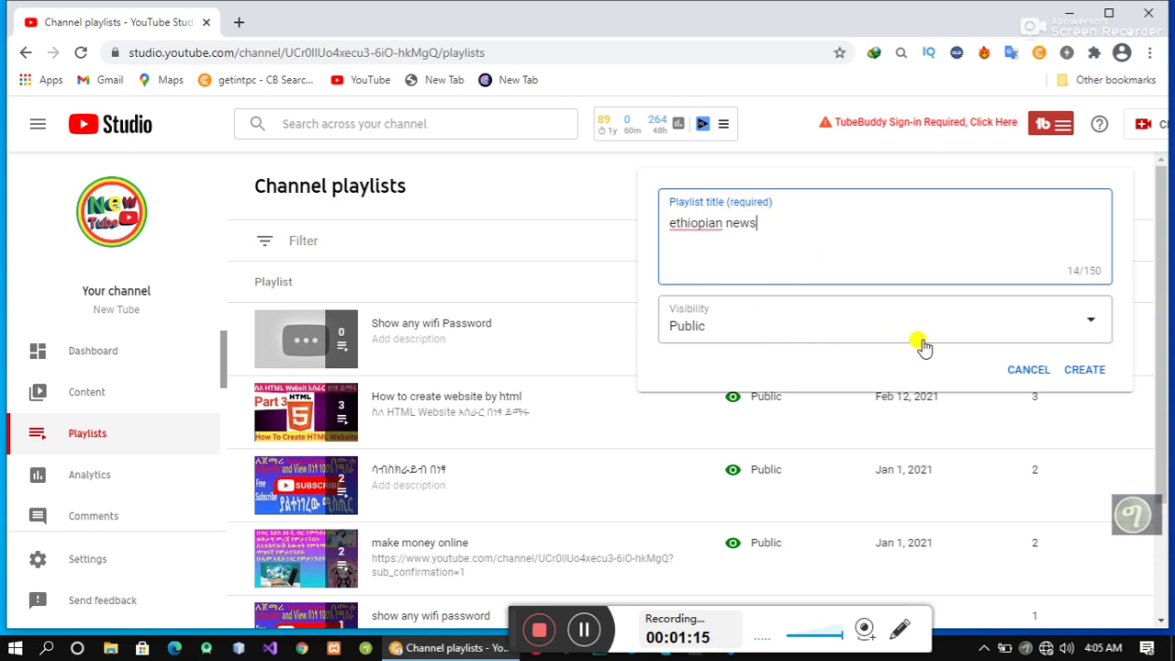
click(1090, 321)
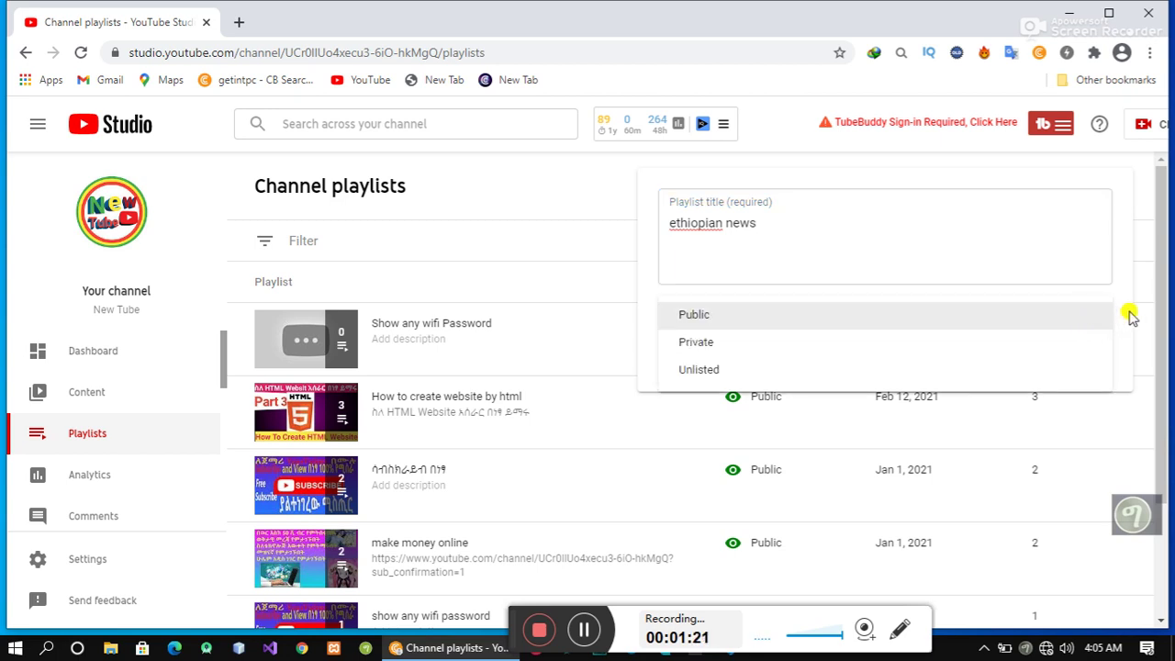
click(703, 321)
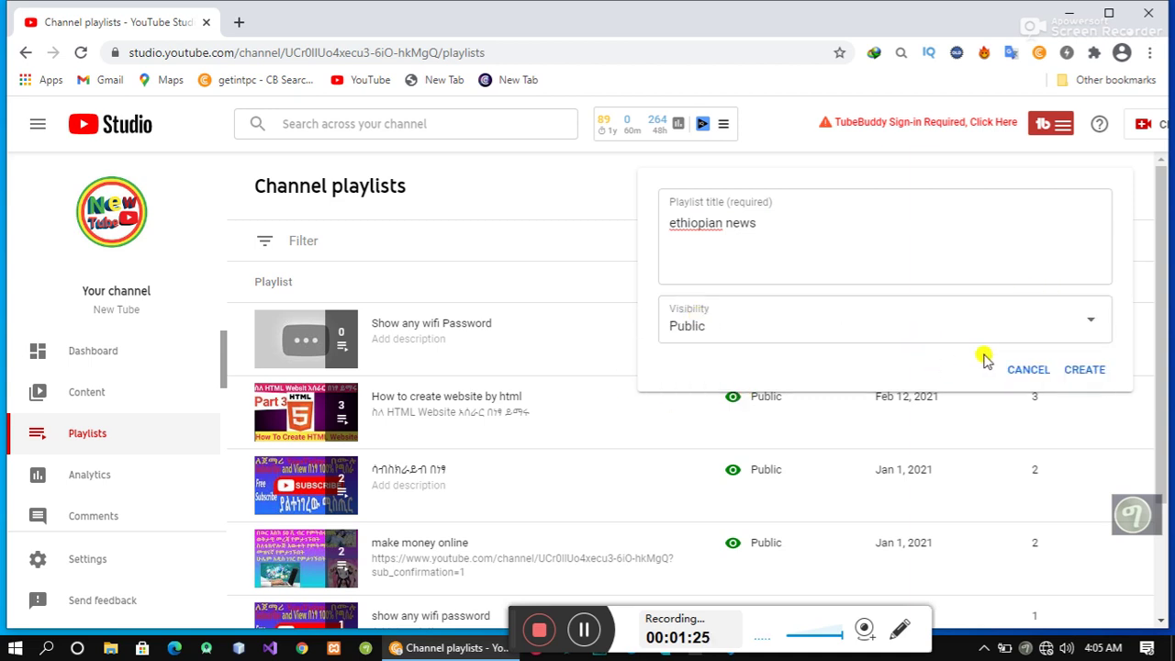
click(1083, 371)
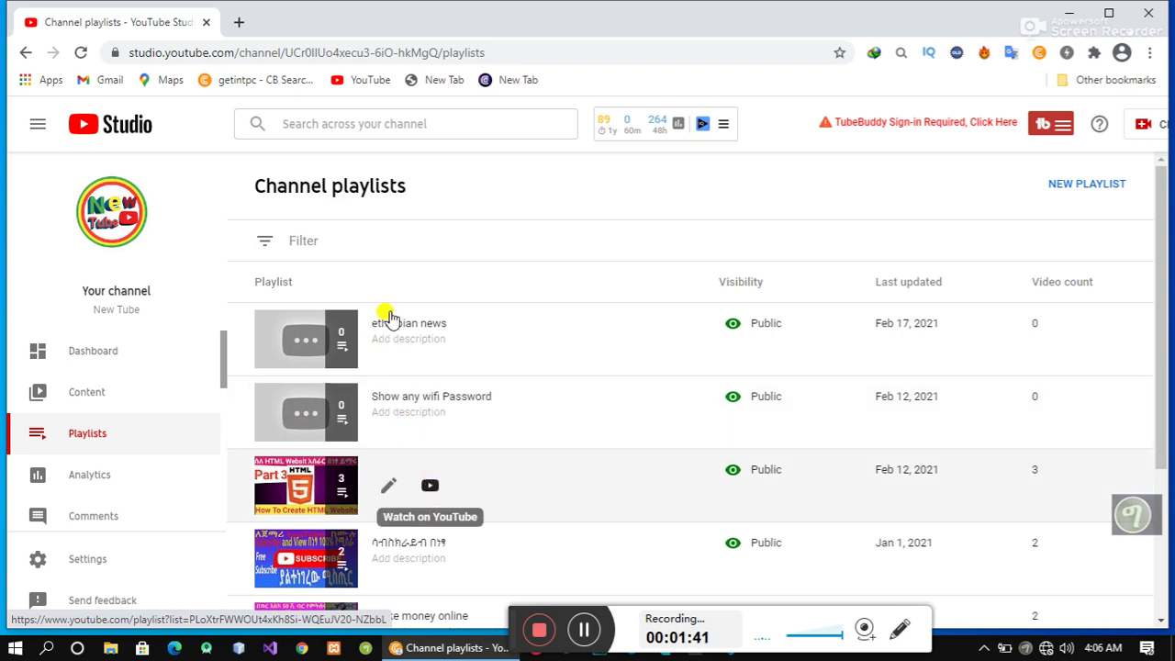
Use Edit in YouTube on the ethiopian news row to show the playlist in a new tab
click(581, 630)
click(581, 631)
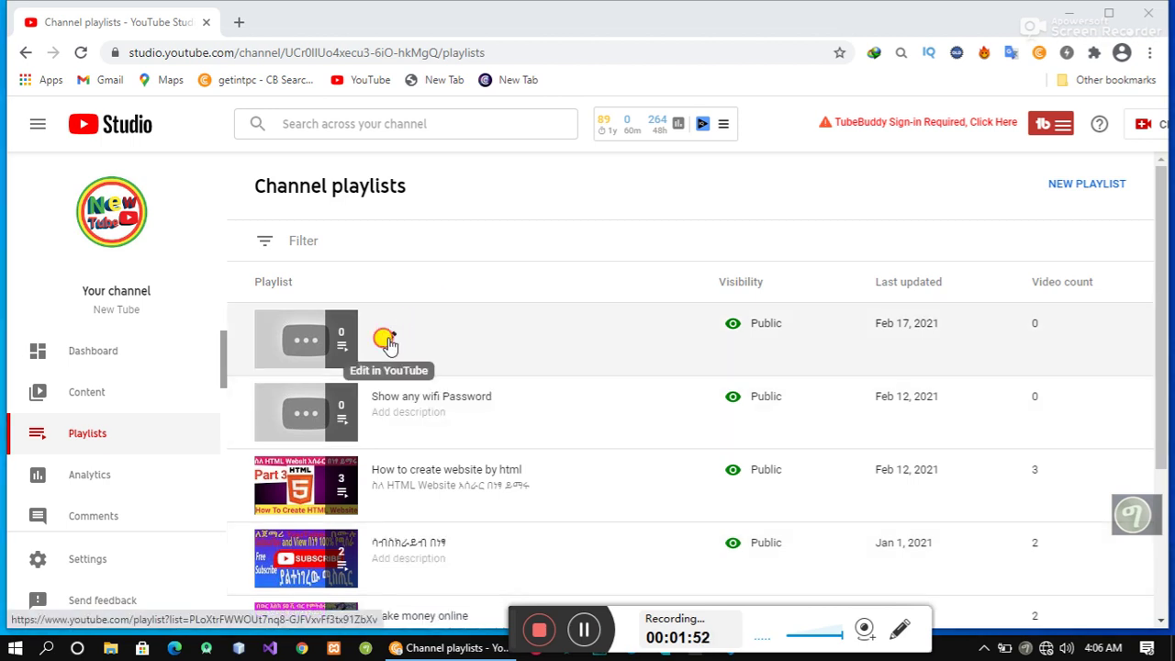
click(389, 342)
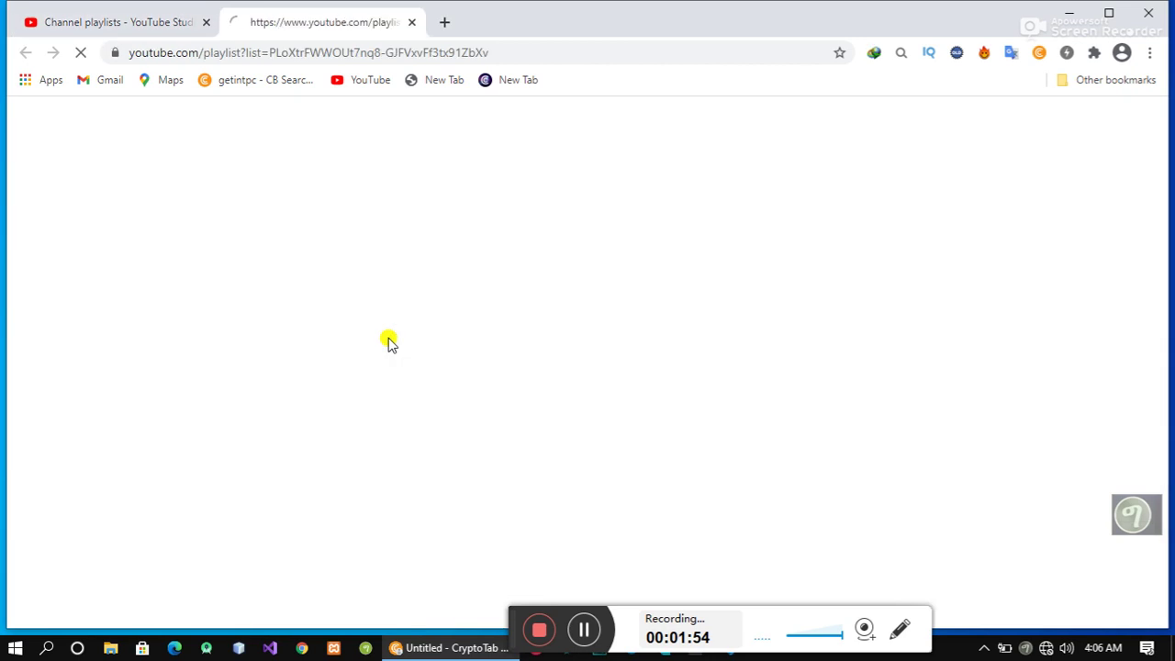
Save 'breaking news' as the ethiopian news playlist's description, then go back to Studio
click(582, 632)
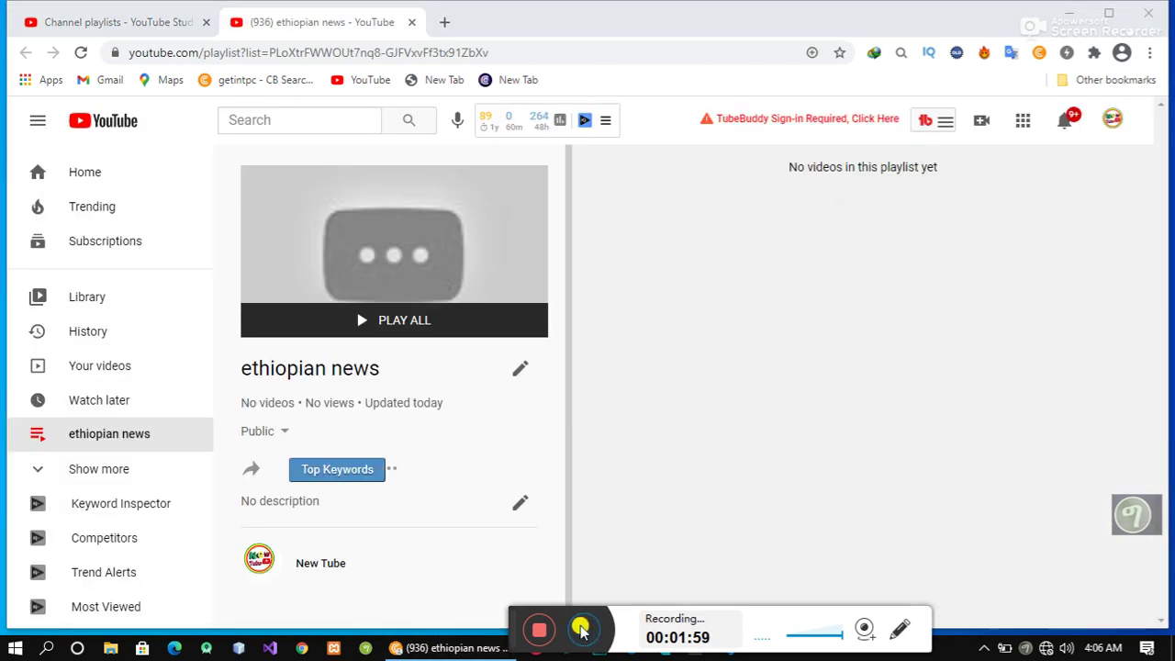
click(519, 503)
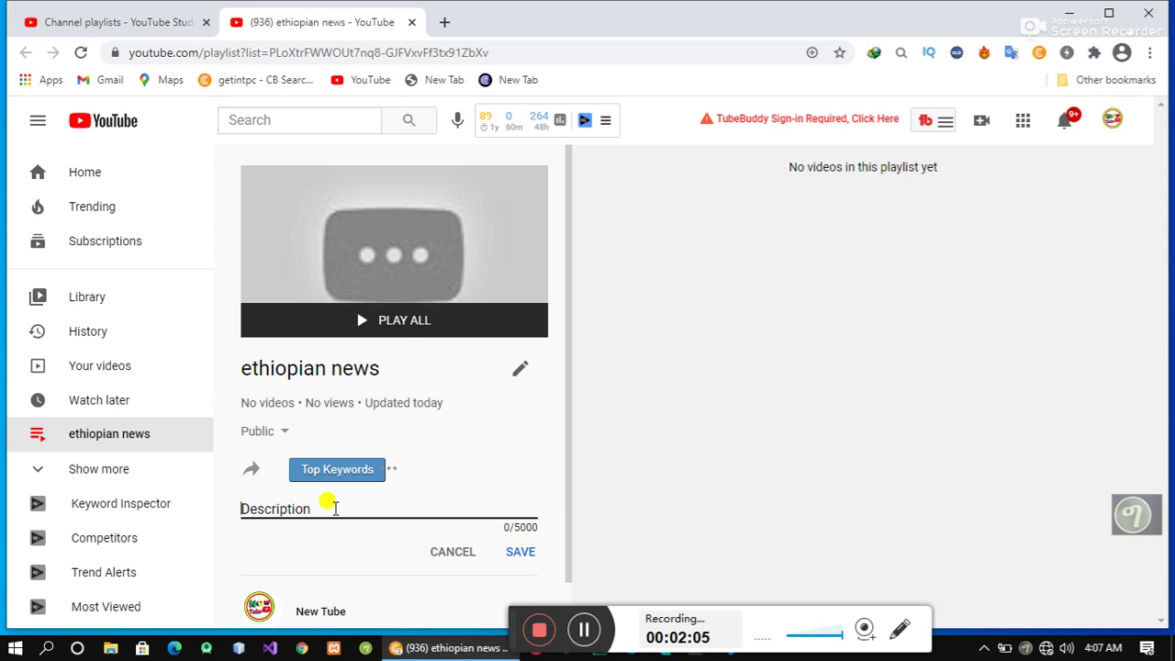
text(breaking news)
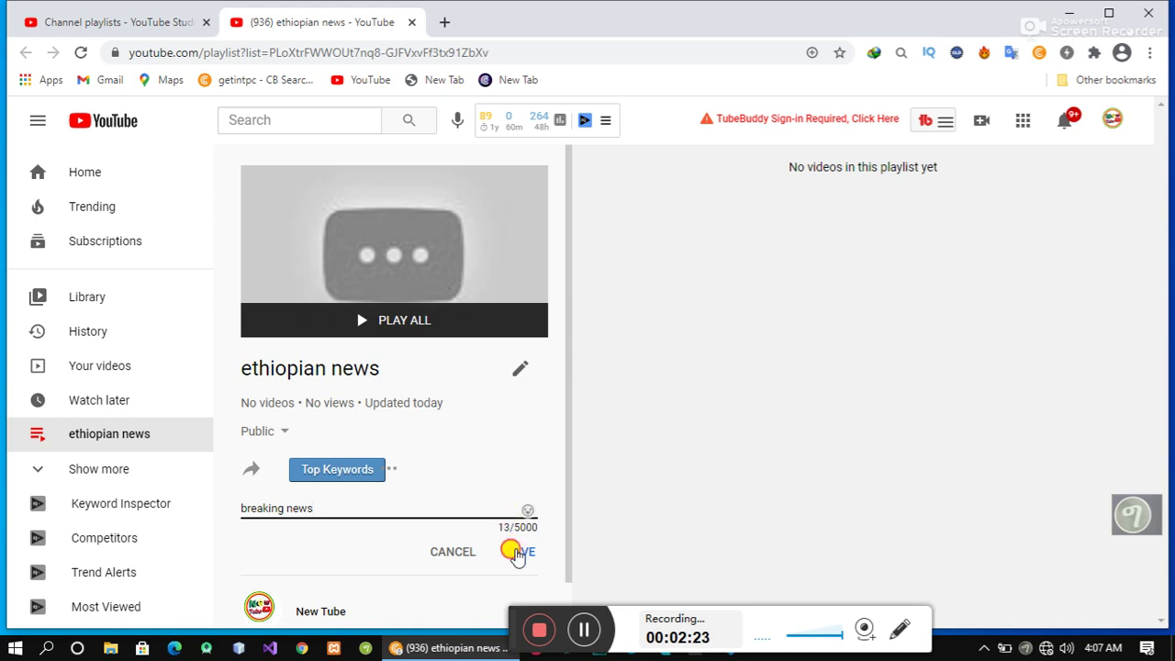
click(520, 552)
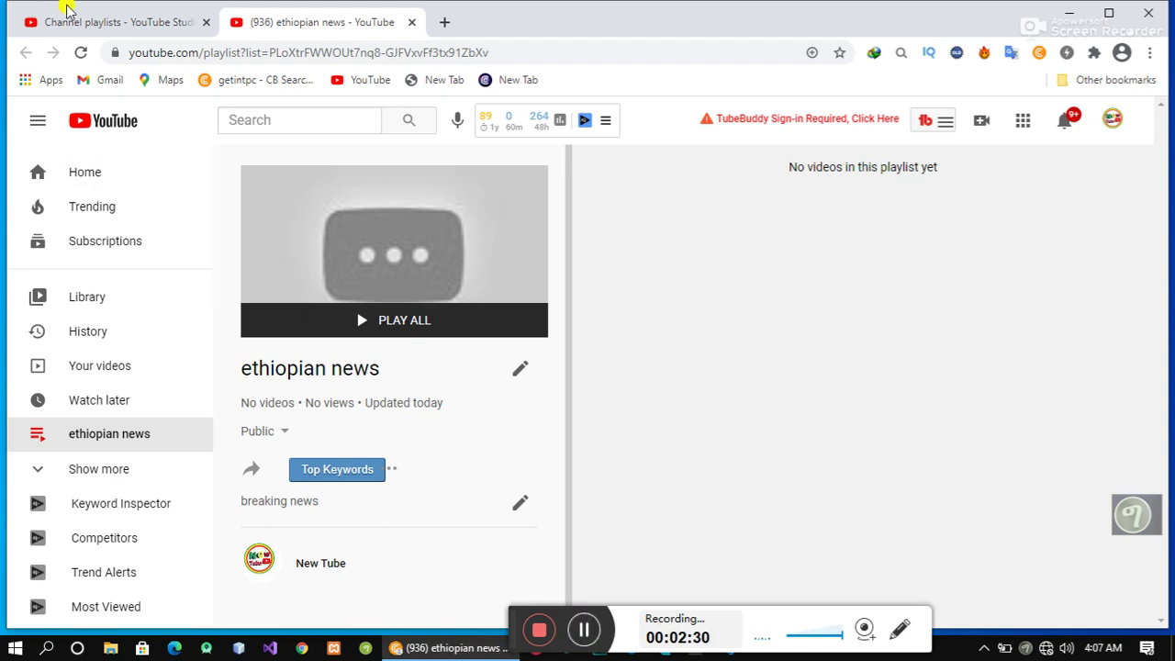
click(96, 20)
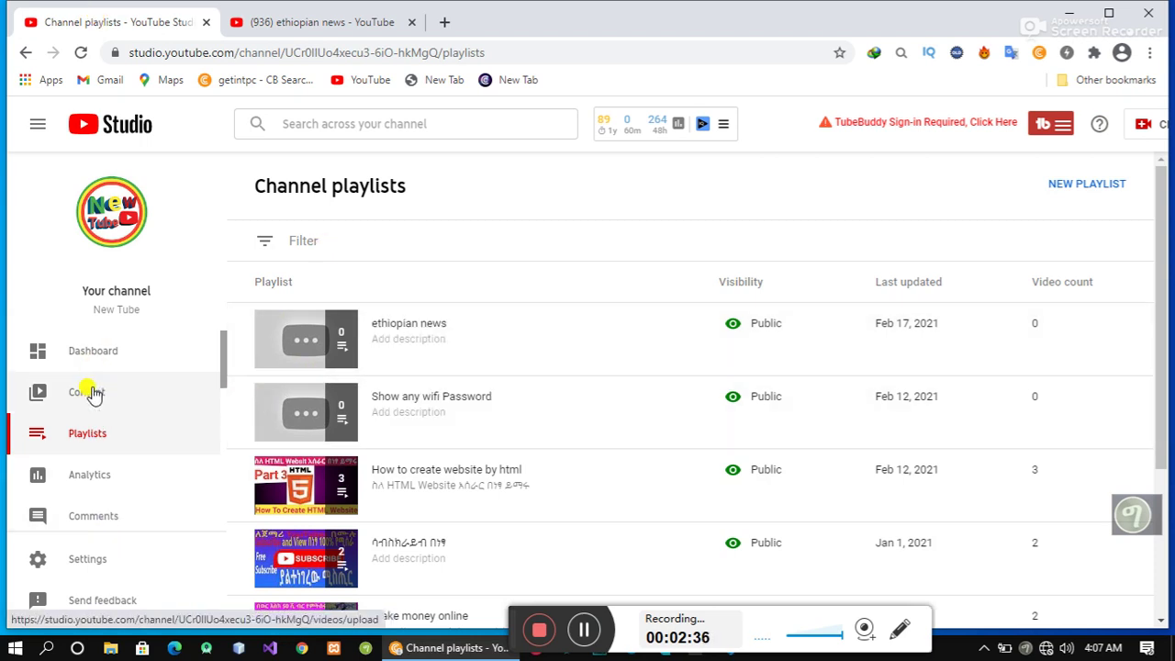
Show the channel's uploaded videos on the Content page
click(89, 395)
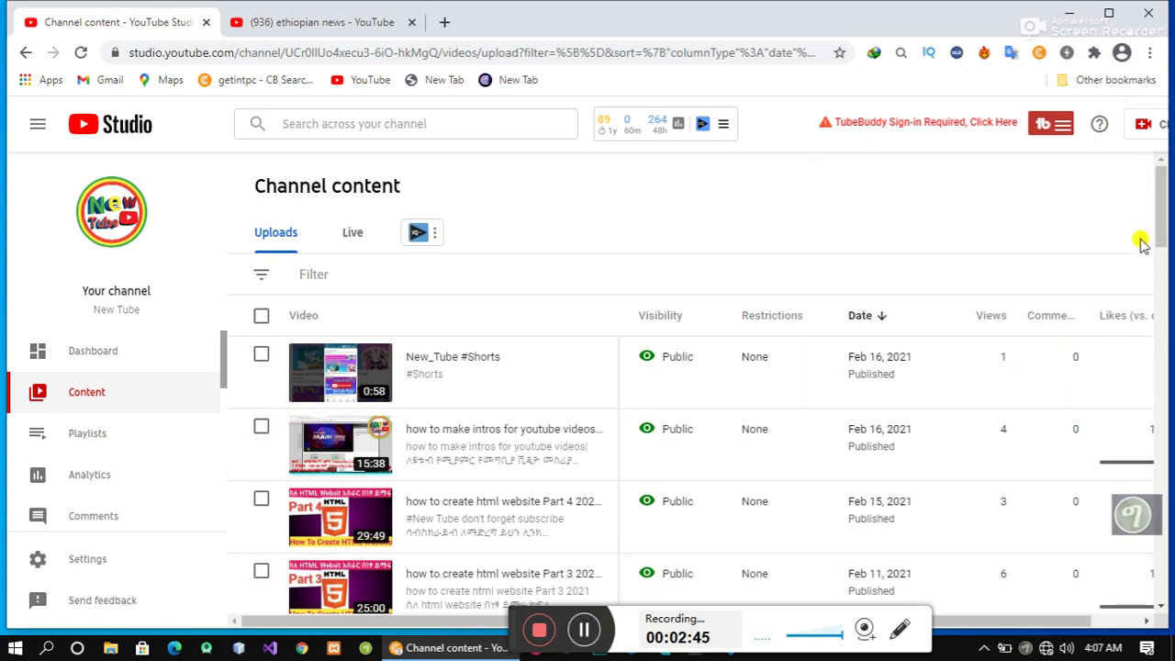
Tick the two Nov 27 news videos and the Nov 26 news video
click(1161, 214)
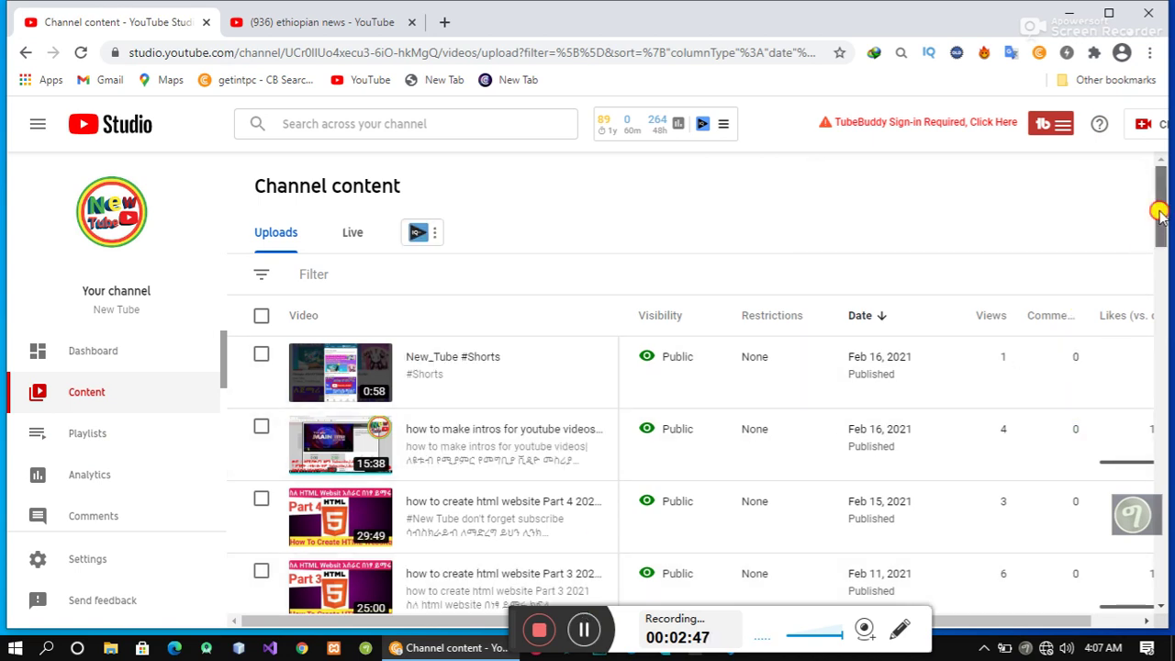
mouse_move(1161, 214)
mouse_down()
mouse_move(1156, 237)
mouse_move(1156, 204)
mouse_up()
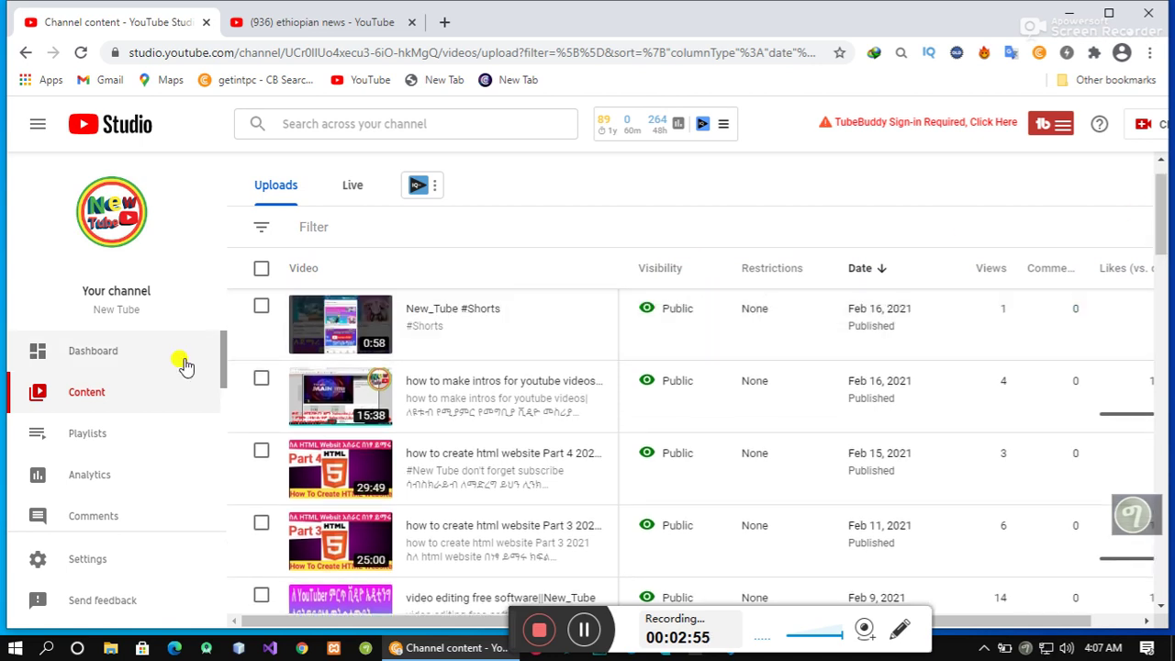
click(261, 380)
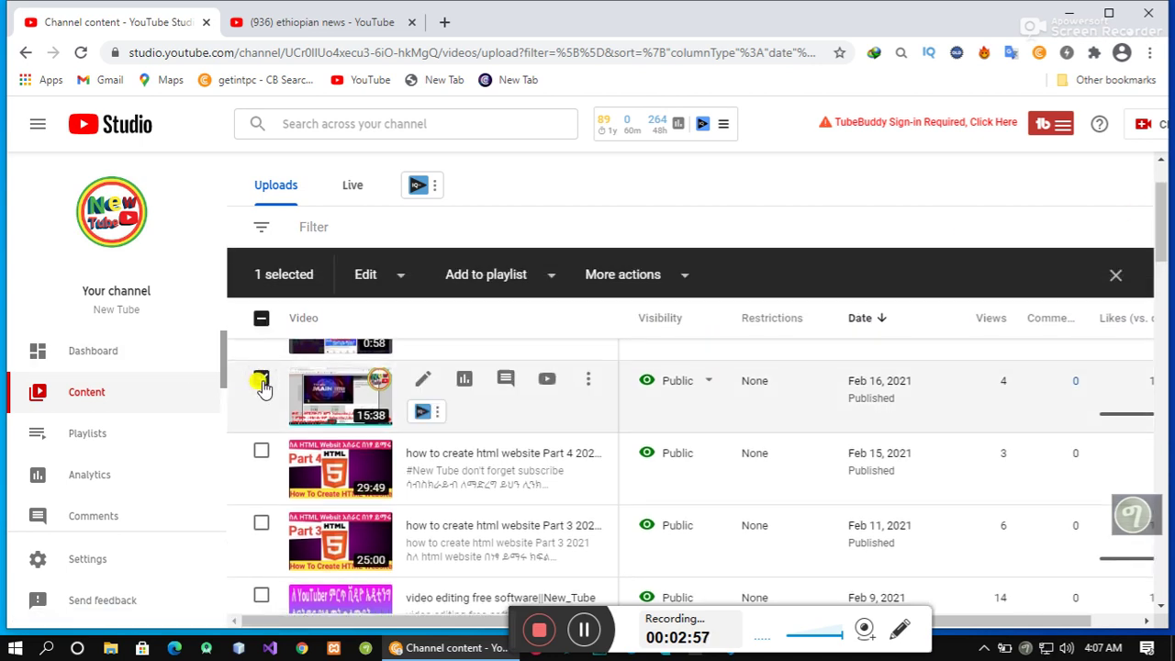
click(260, 382)
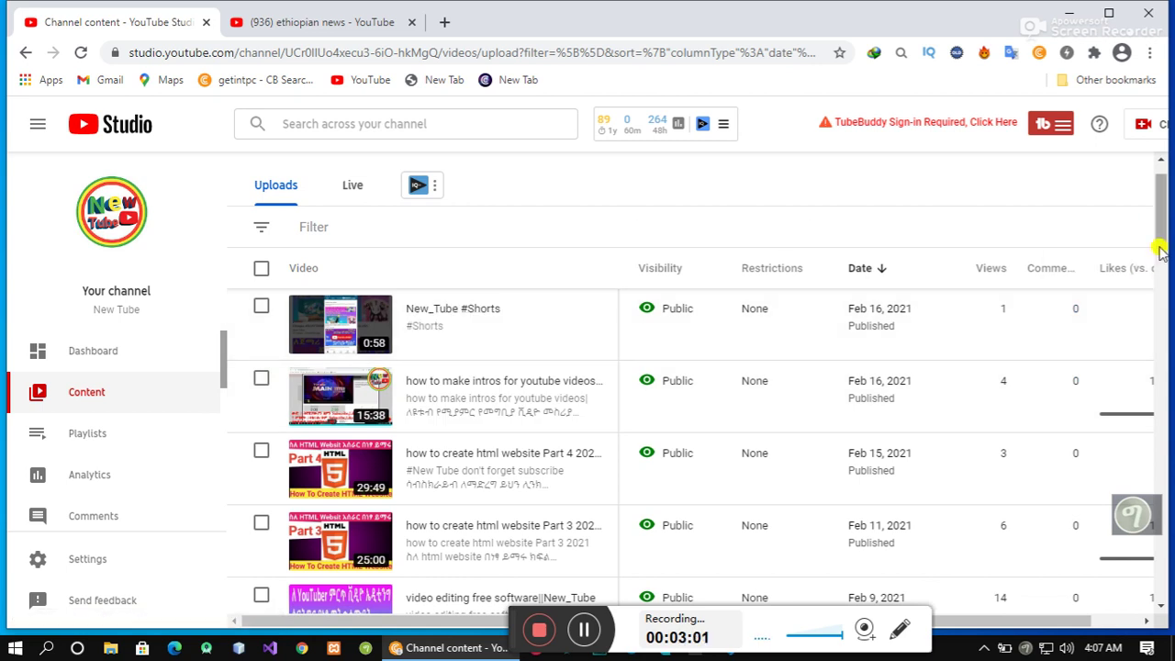
drag(1159, 248, 1170, 498)
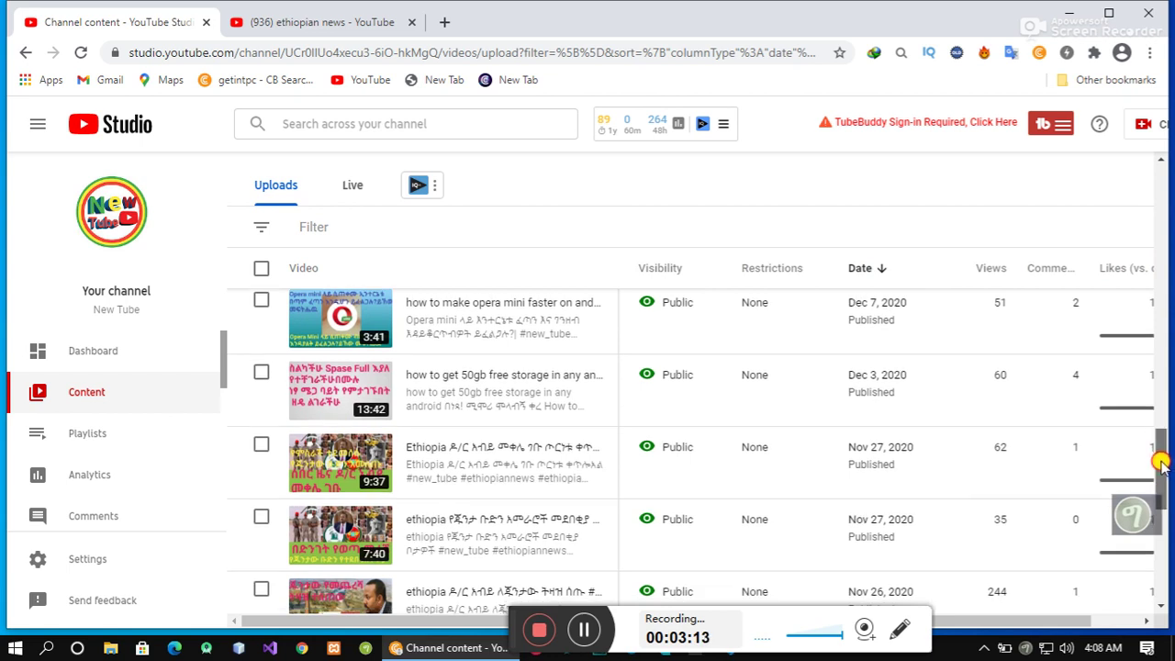
scroll(1162, 471, down, 1)
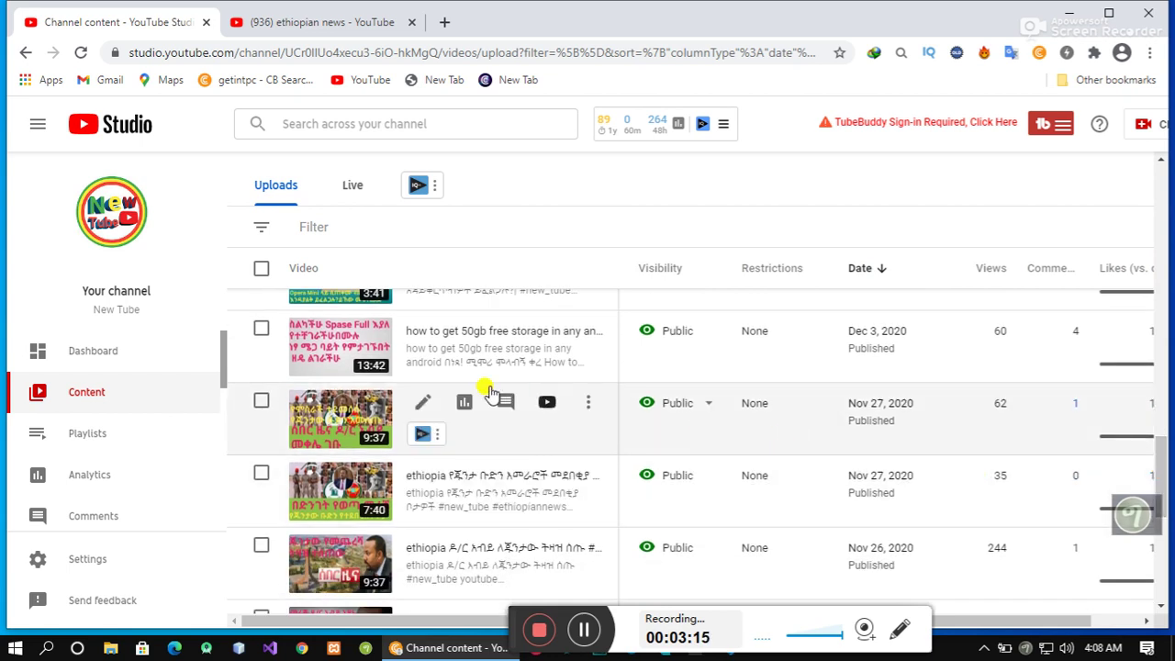
click(261, 405)
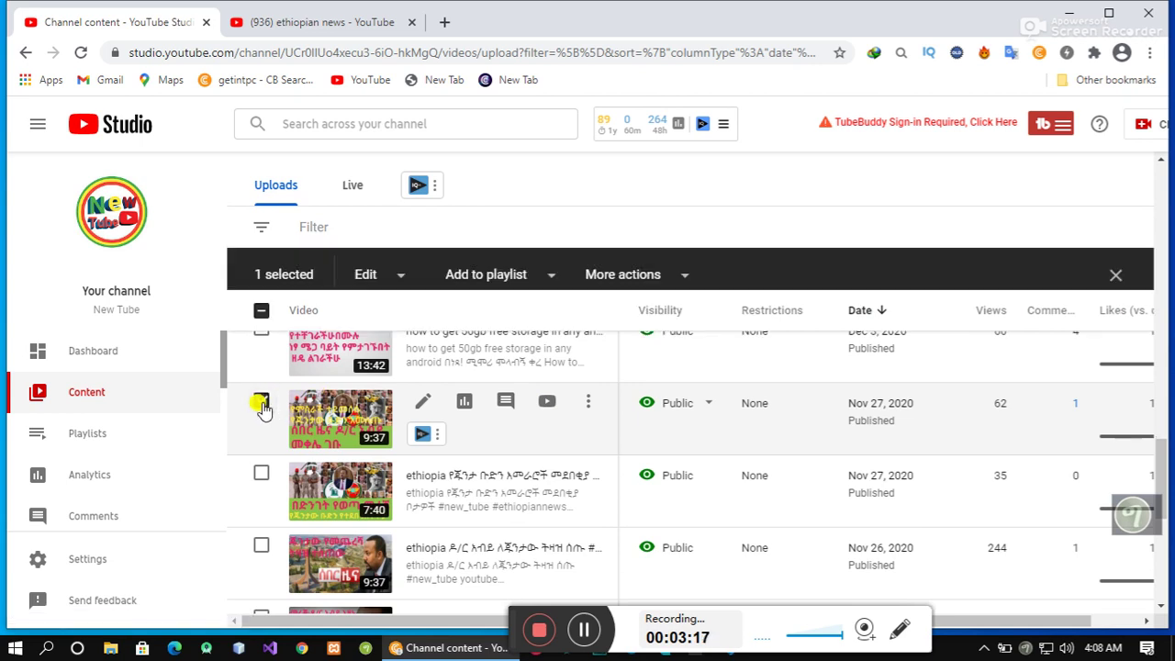
click(261, 477)
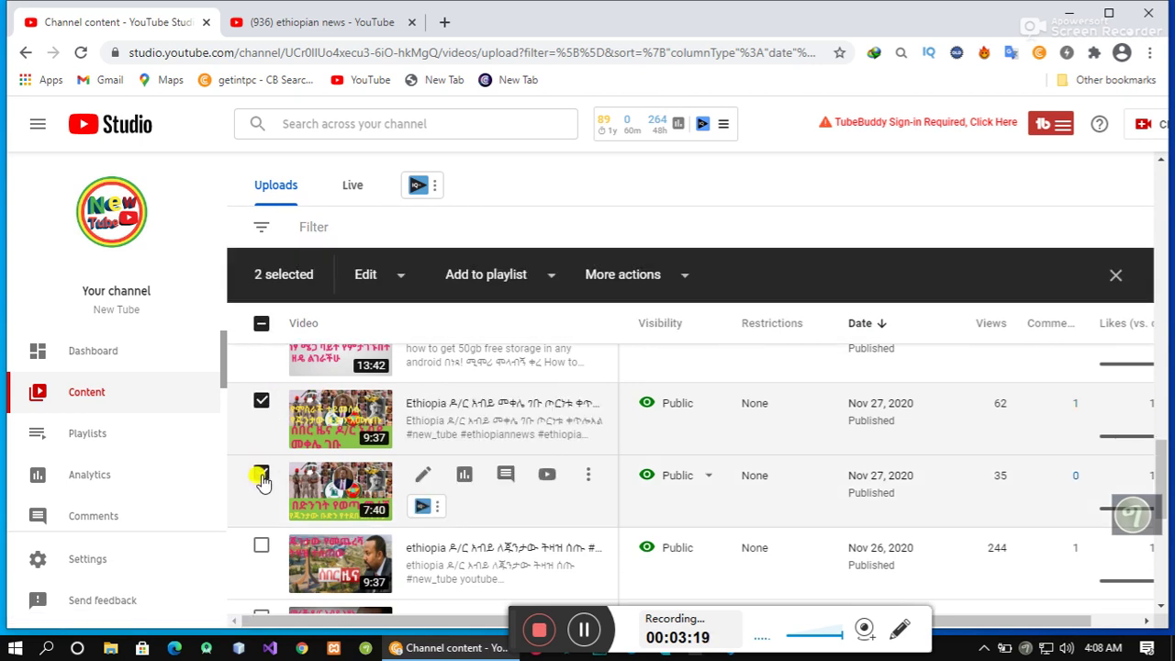
click(262, 549)
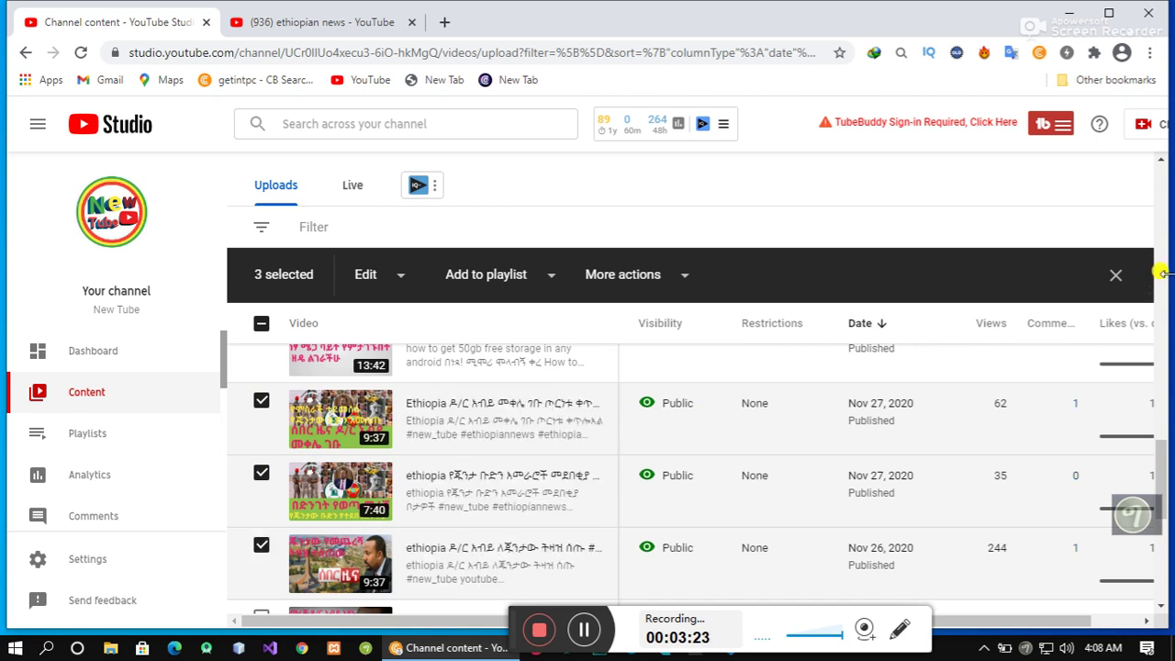
Tick the remaining news videos from Nov 25 down to Nov 18
scroll(1158, 468, down, 2)
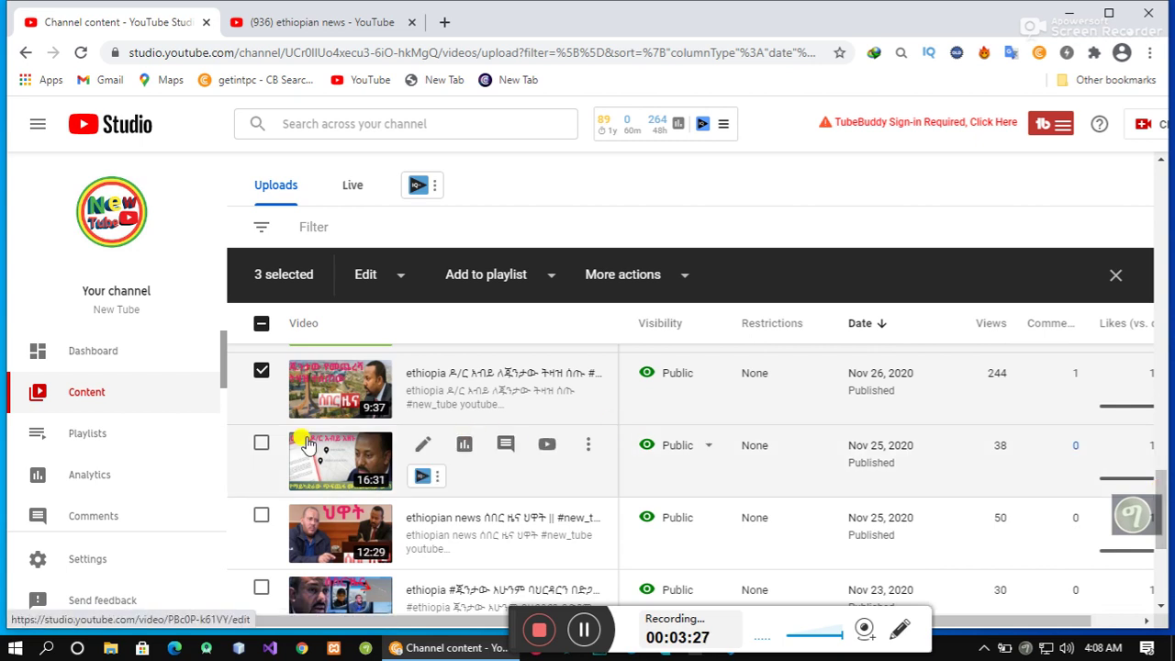
click(261, 444)
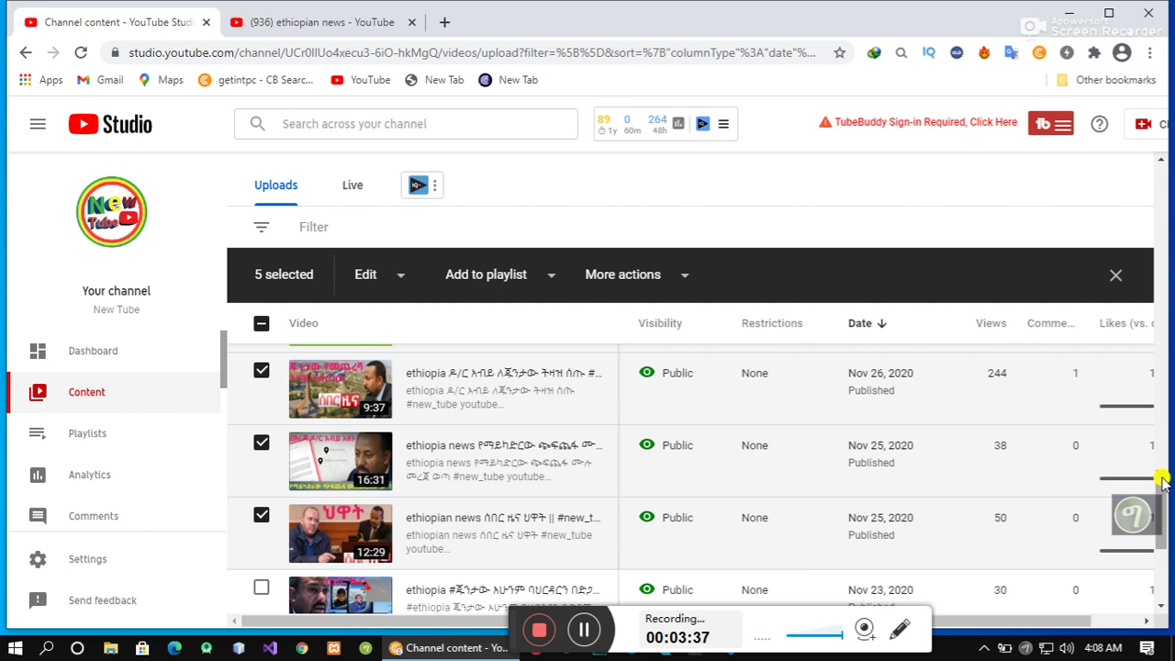
drag(1161, 482, 1163, 513)
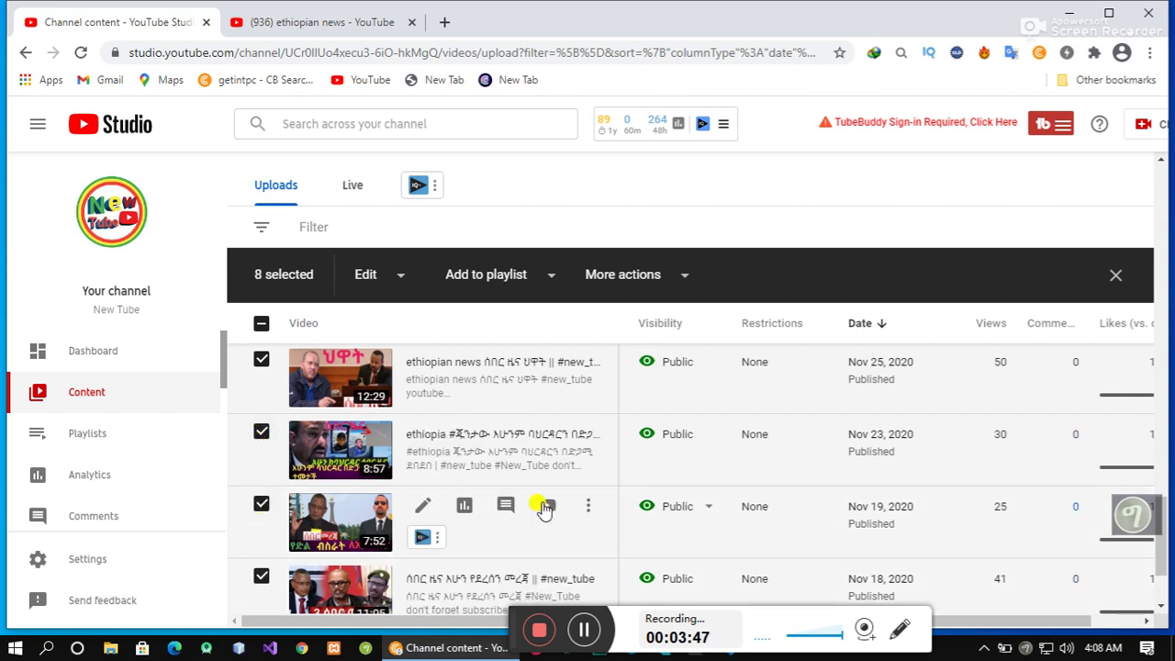
drag(1161, 560, 1159, 576)
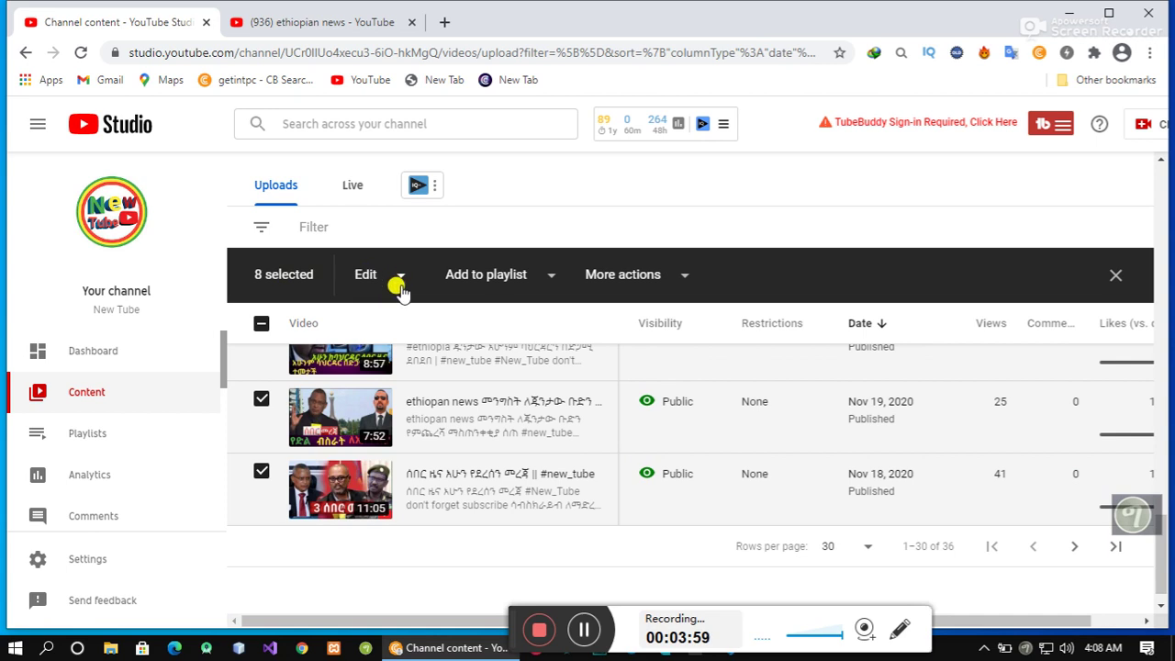
Put the eight selected videos into the 'ethiopian news' playlist via Add to playlist and save
click(500, 284)
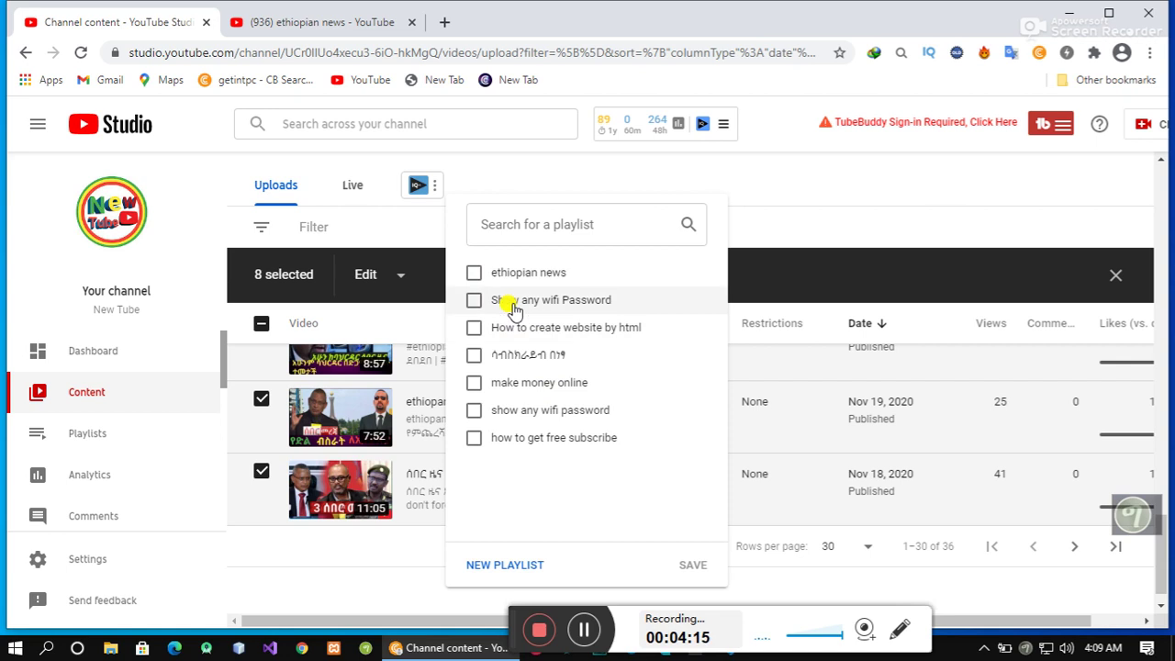
click(474, 275)
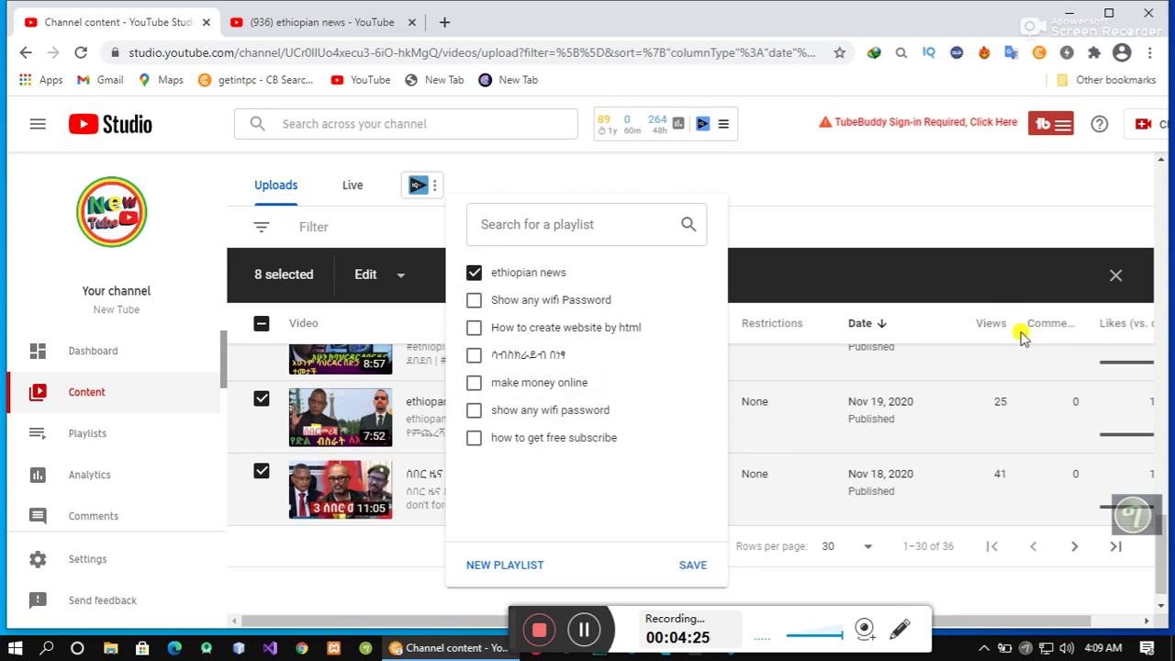
click(693, 569)
click(584, 630)
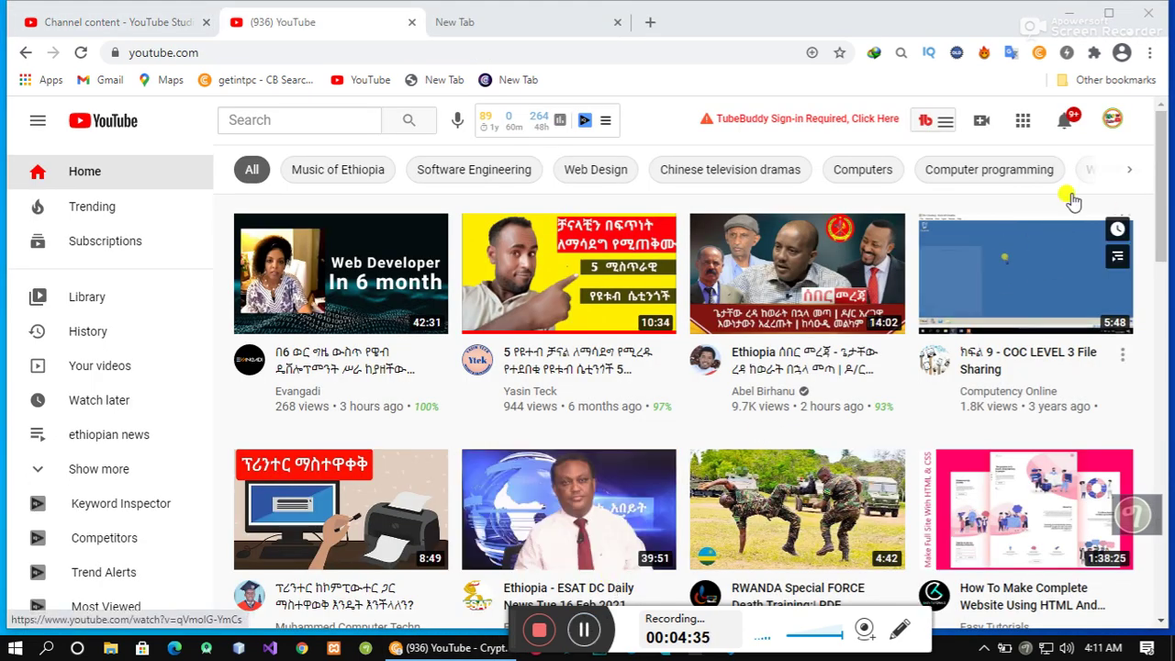
Show the channel's Playlists tab, where ethiopian news lists 8 videos
click(1111, 125)
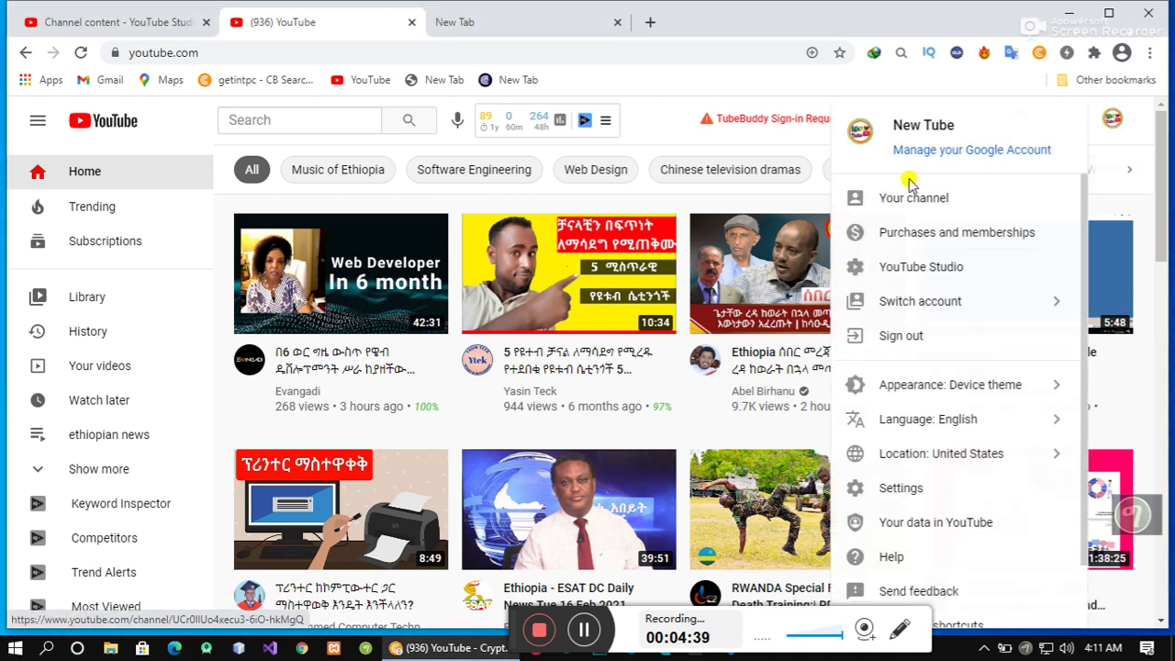
click(892, 196)
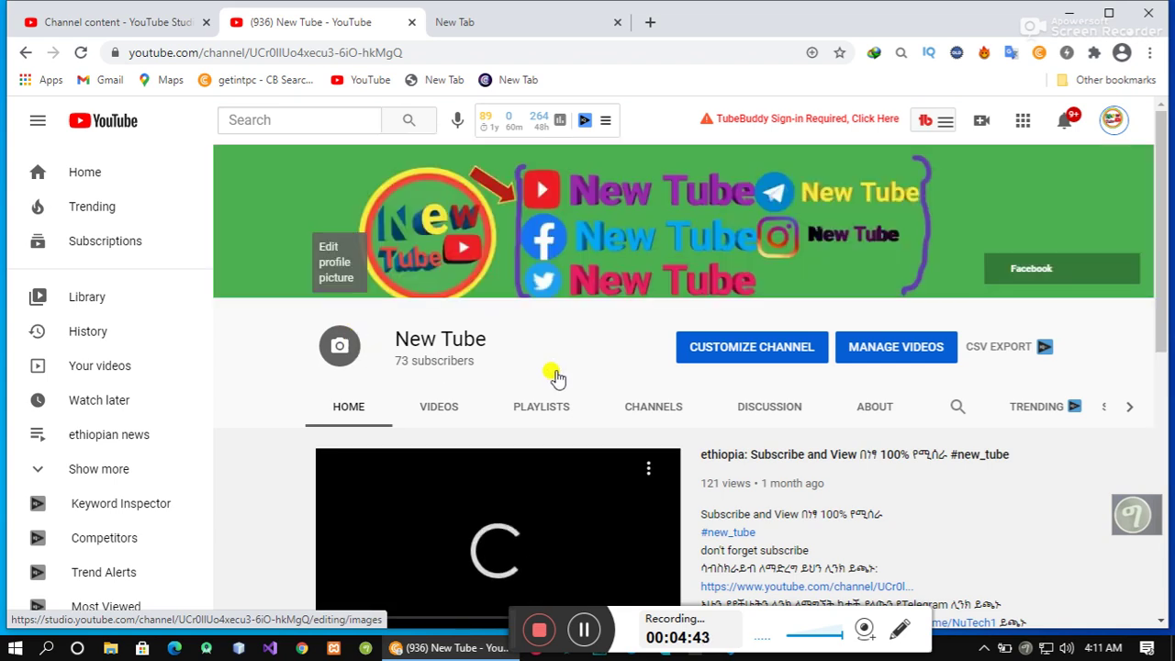
click(531, 411)
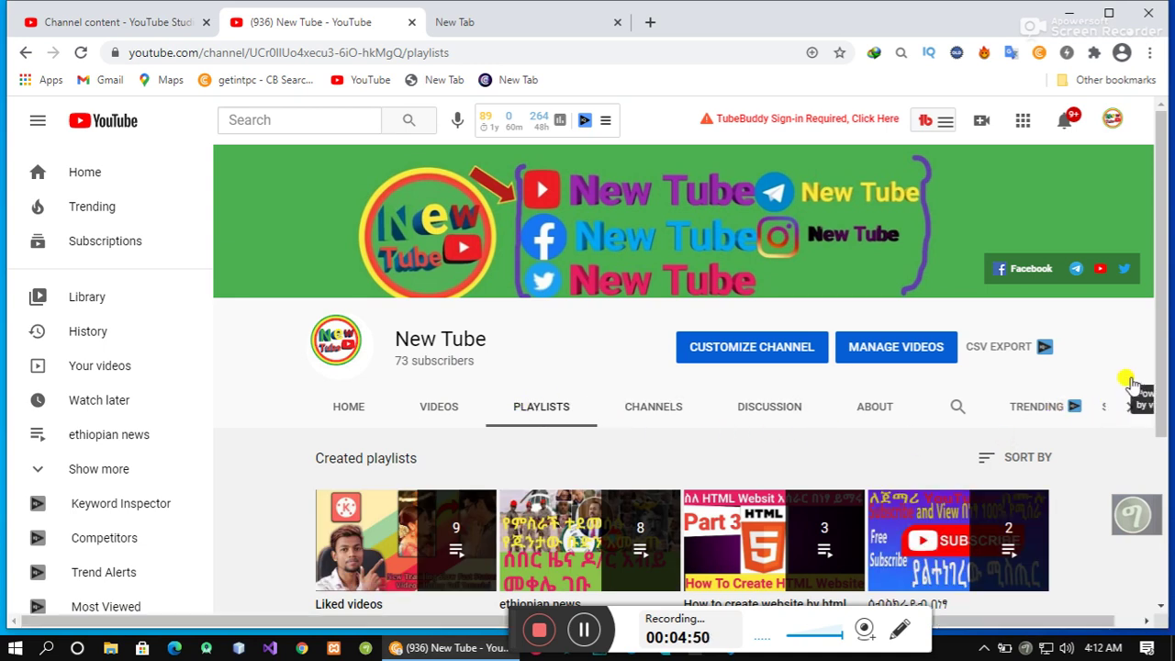
drag(1162, 336, 1151, 362)
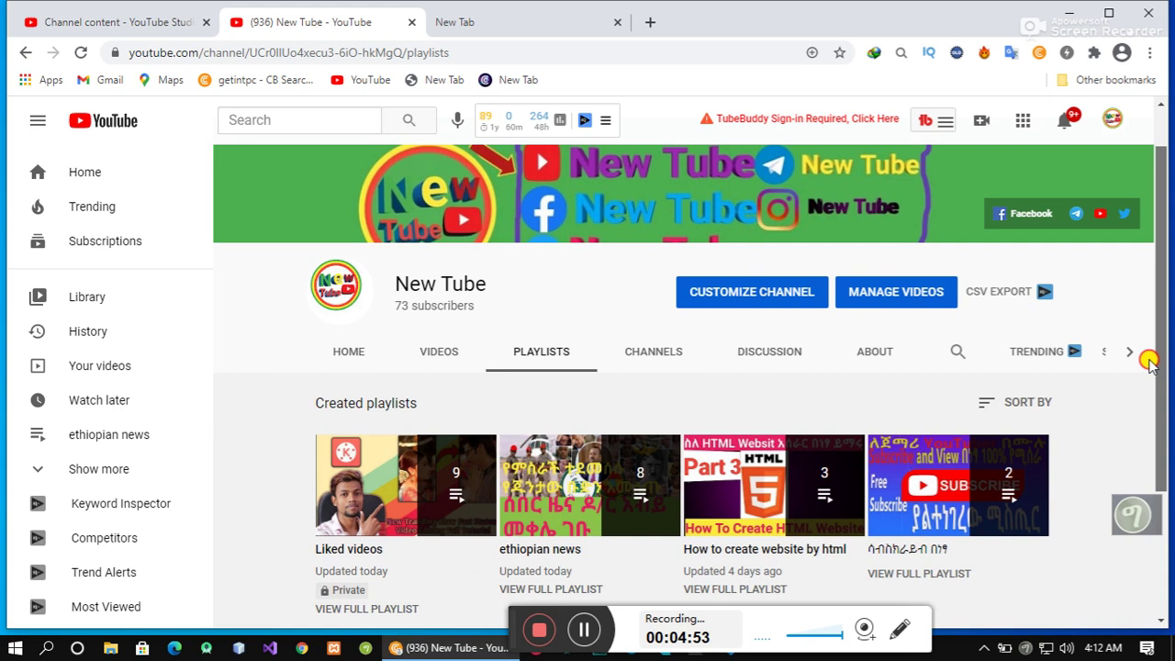